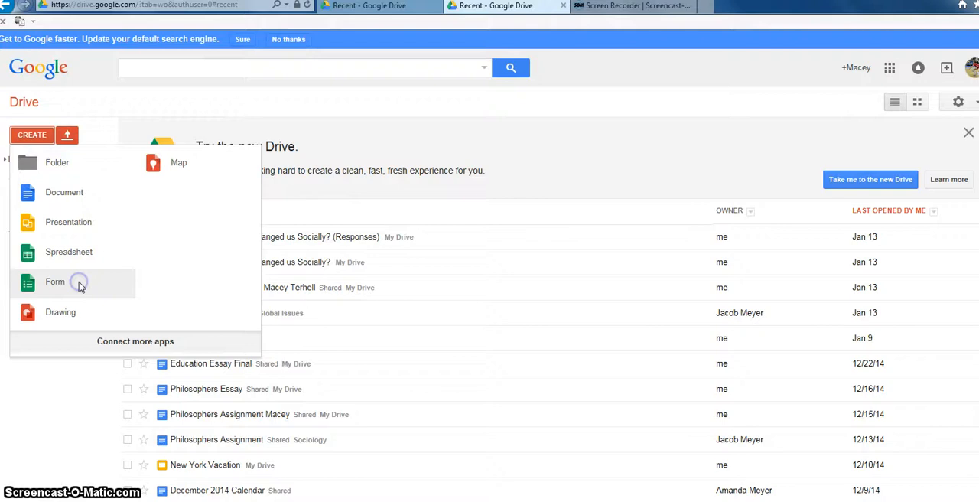
Step: Create a new form in Drive and name it "Dogs"
left_click(81, 283)
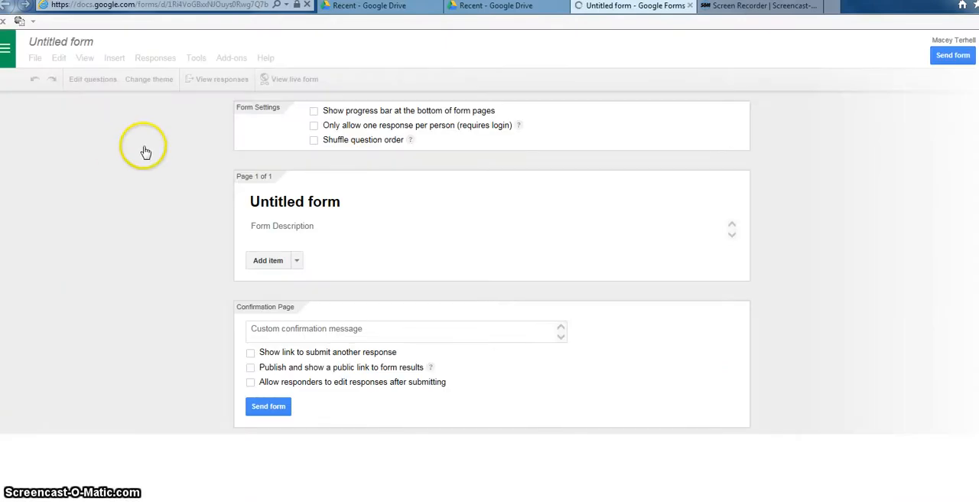
left_click(76, 43)
key("BackSpace")
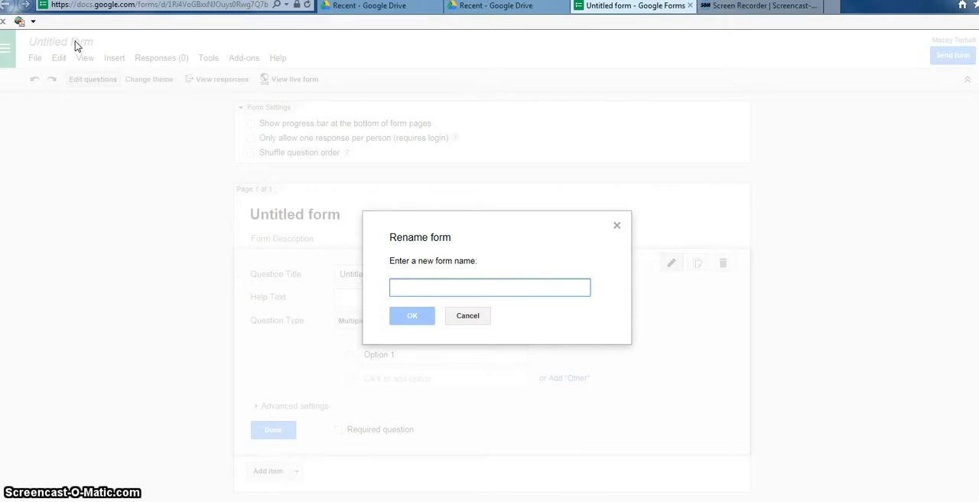
left_click(408, 291)
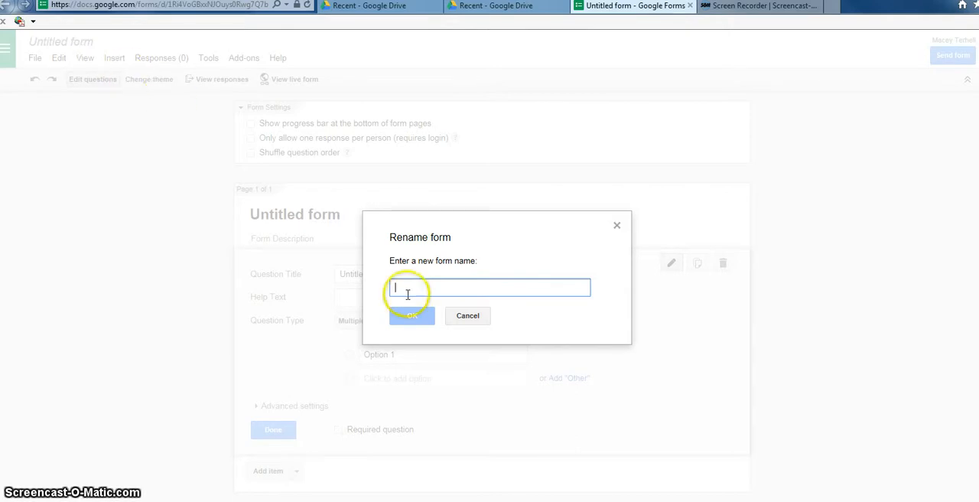
type("Dogs")
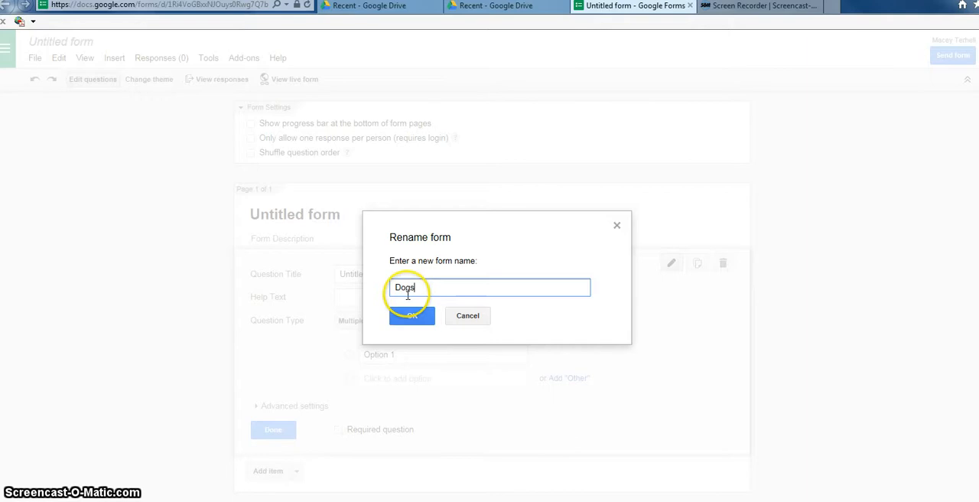
left_click(410, 314)
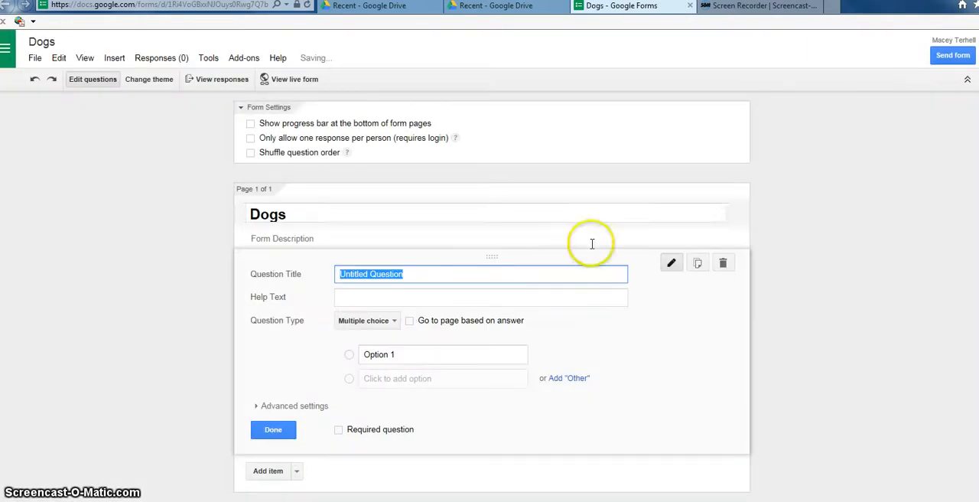
Step: Enter "puppies vs old dogs" as the form description beneath the Dogs title
left_click(286, 240)
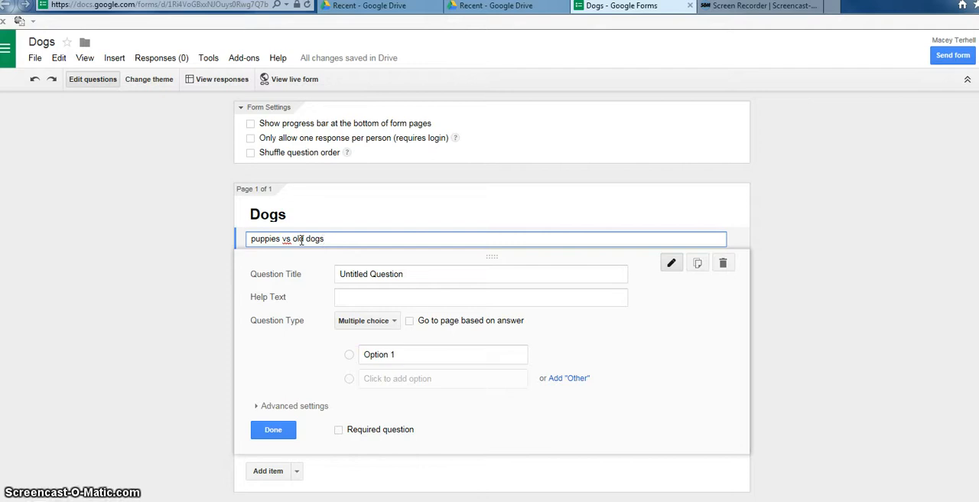
key("Return")
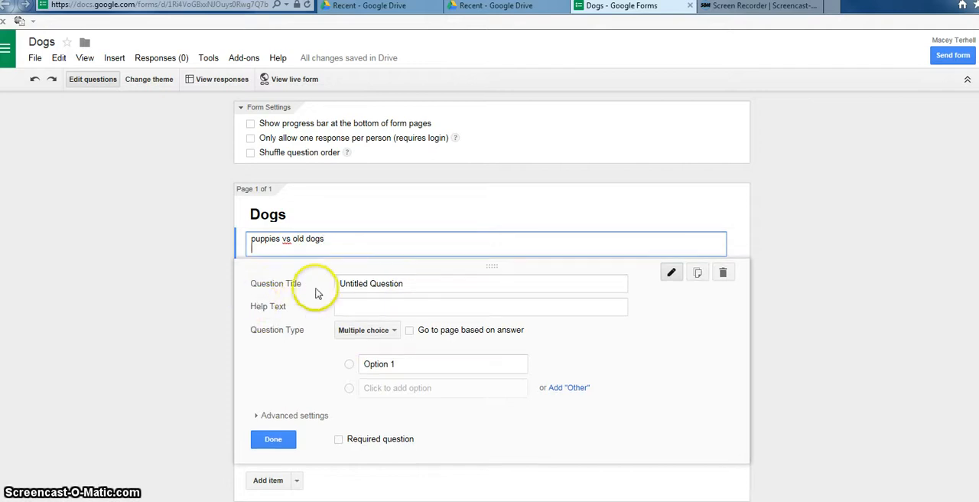
key("BackSpace")
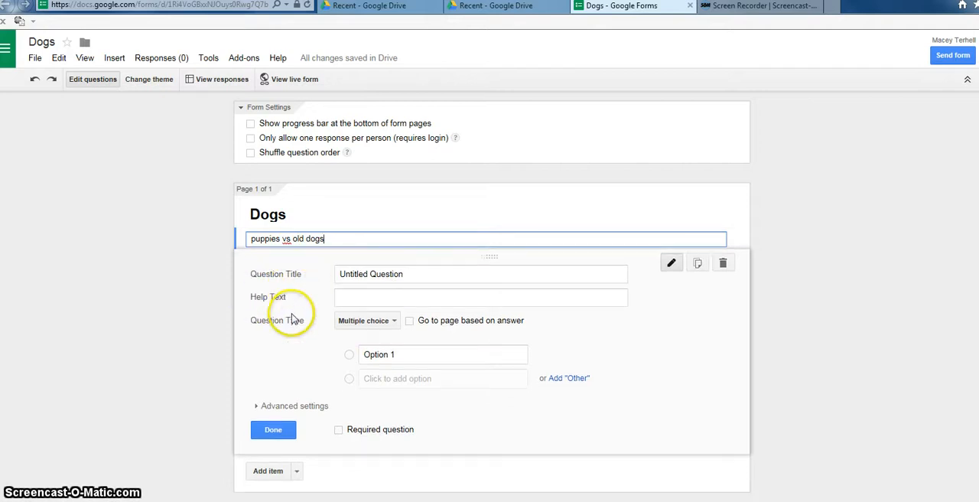
Step: Replace the first question's title with "Do you own a dog?" and leave its help text empty
left_click(396, 275)
left_click_drag(425, 277, 337, 291)
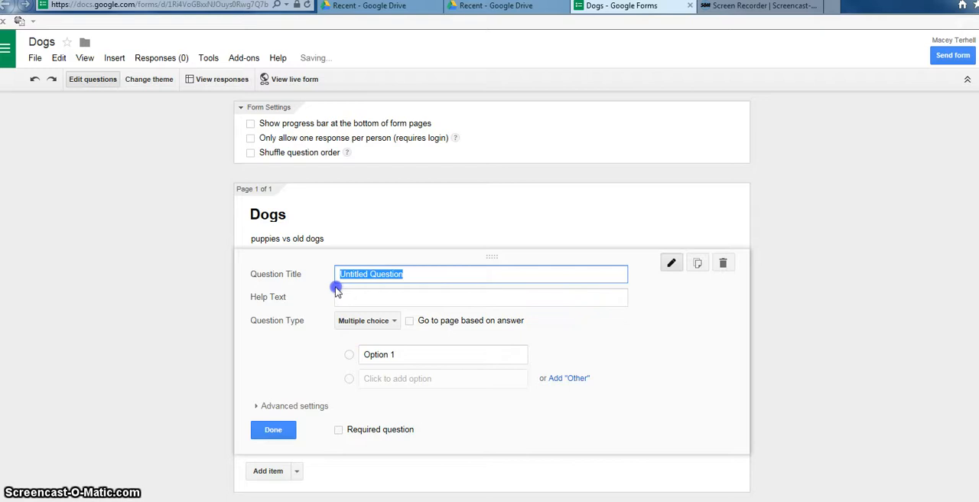
key("BackSpace")
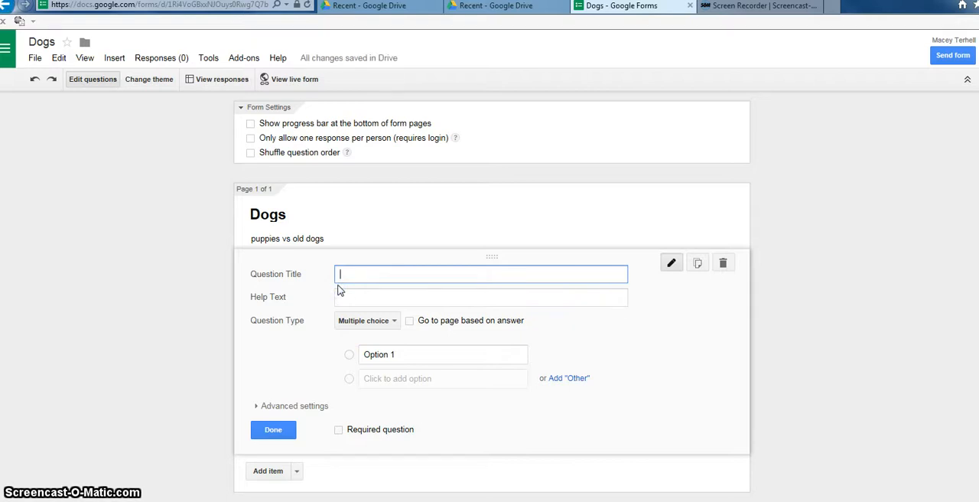
type("Do you own a dog?")
left_click(393, 298)
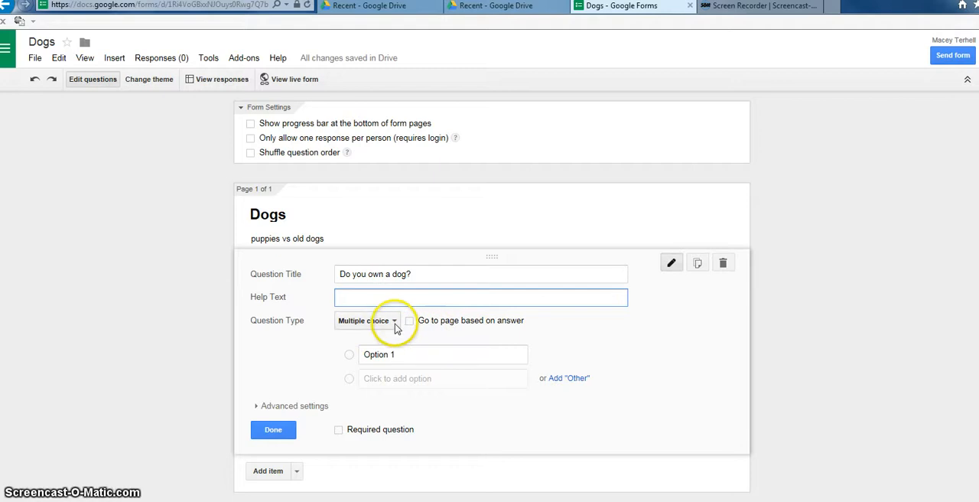
Step: Set the dog question's type to Text, mark it as required, and finish editing it
left_click(393, 326)
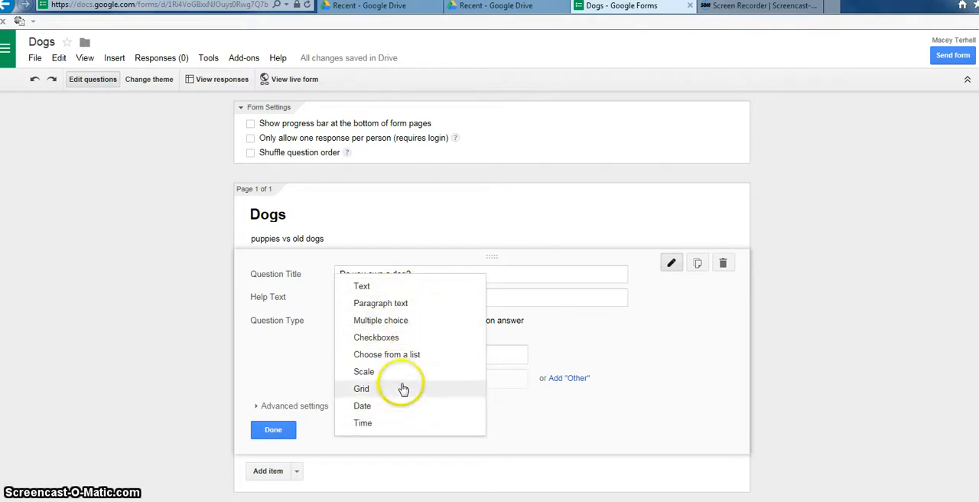
left_click(416, 306)
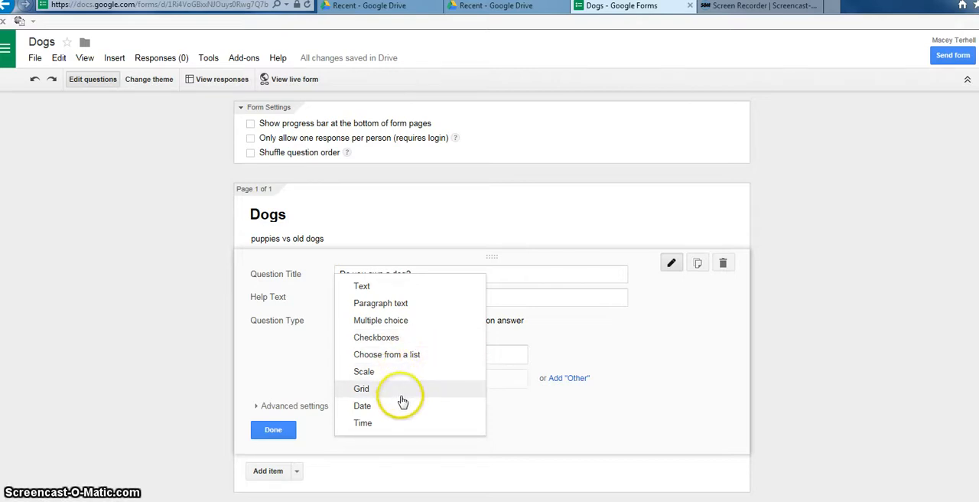
left_click(401, 287)
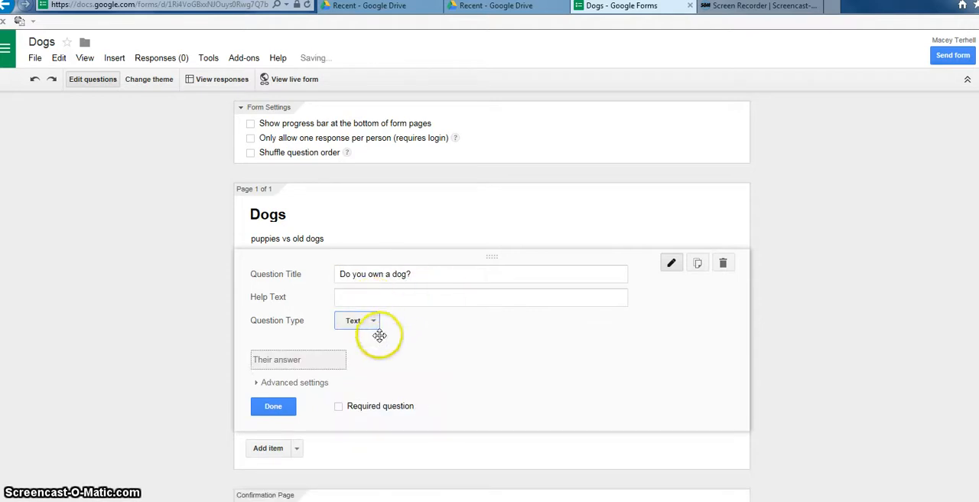
left_click(339, 406)
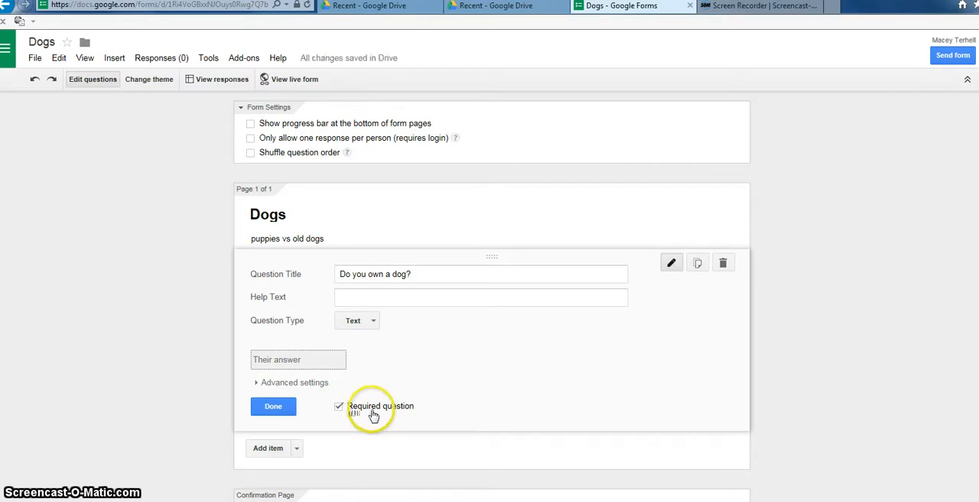
left_click(275, 406)
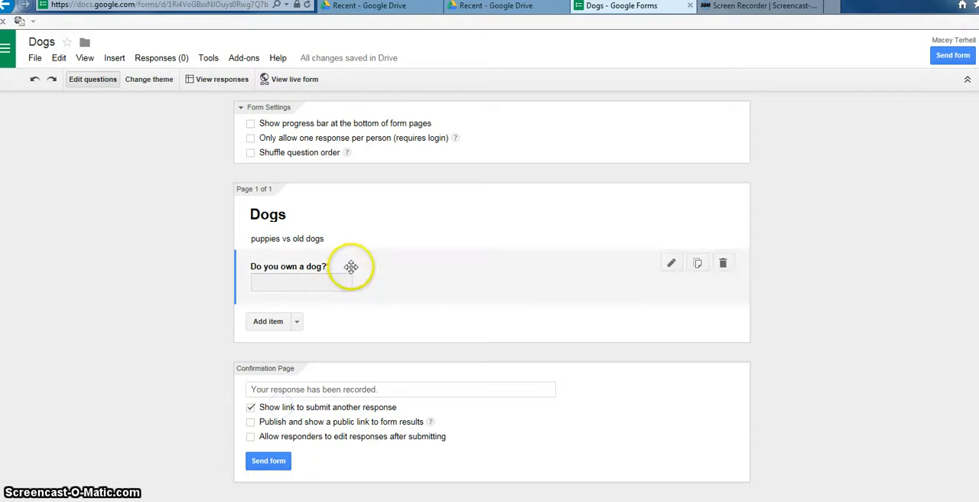
Step: Add a second question titled "do you own a cat?" with Multiple choice as its question type
left_click(272, 321)
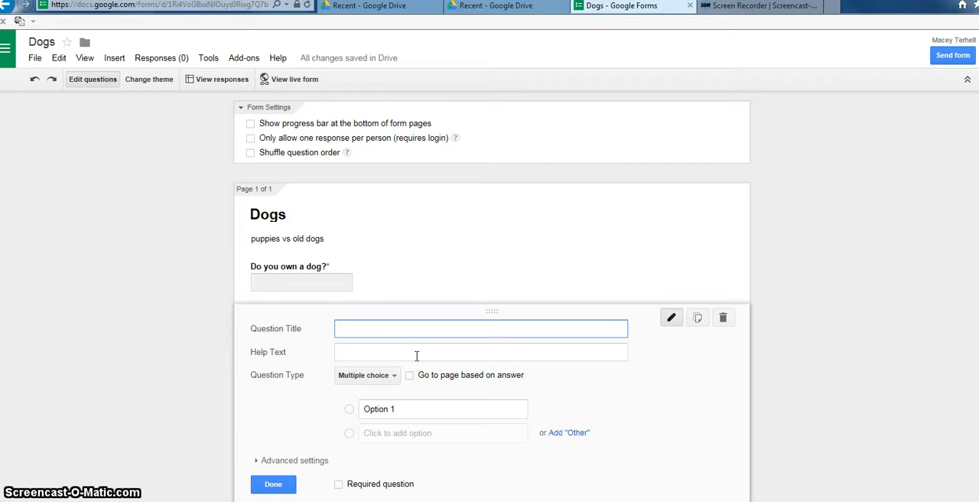
type("do you own a cat?")
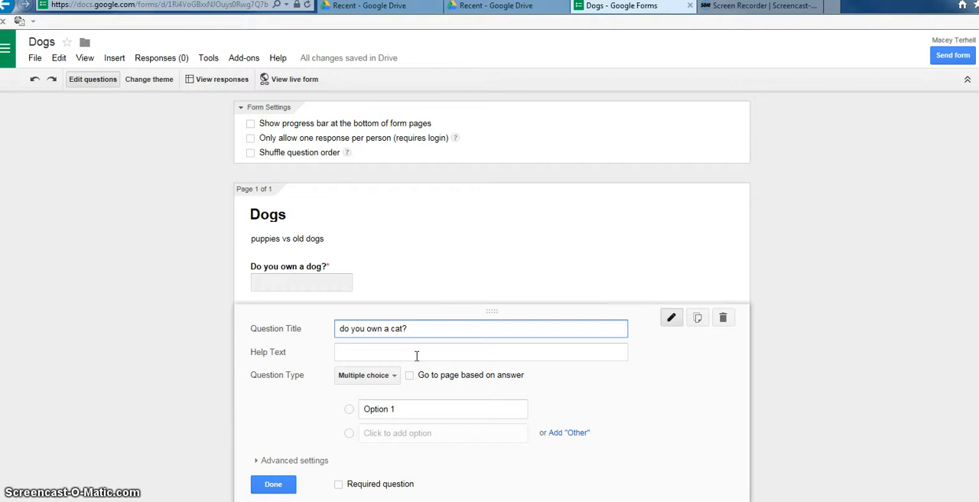
left_click(416, 355)
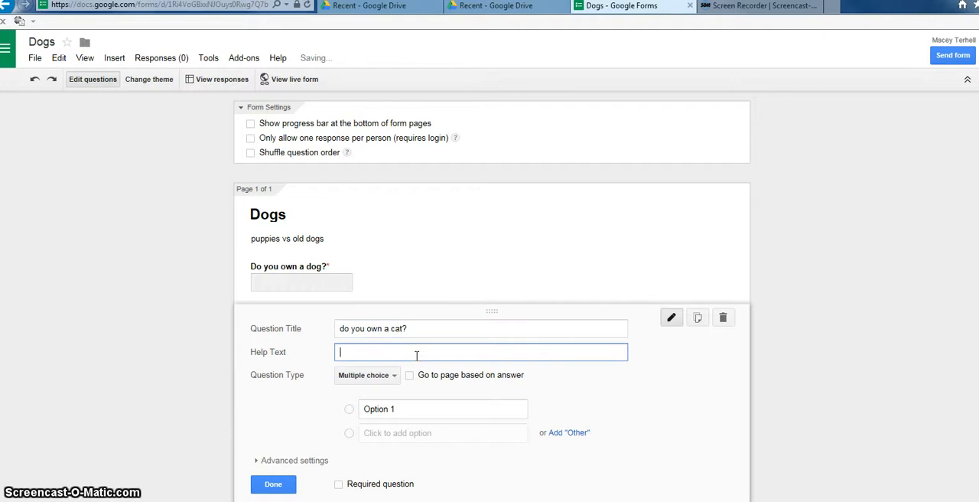
left_click(386, 380)
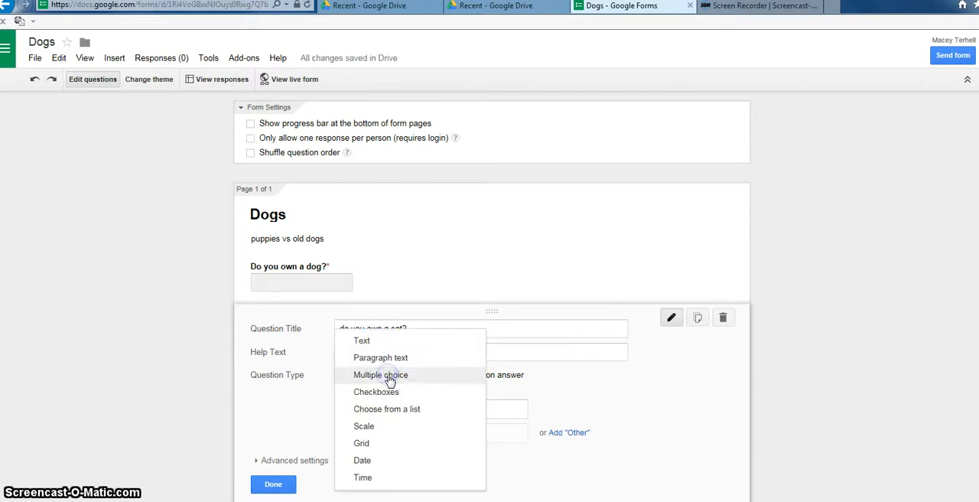
left_click(402, 375)
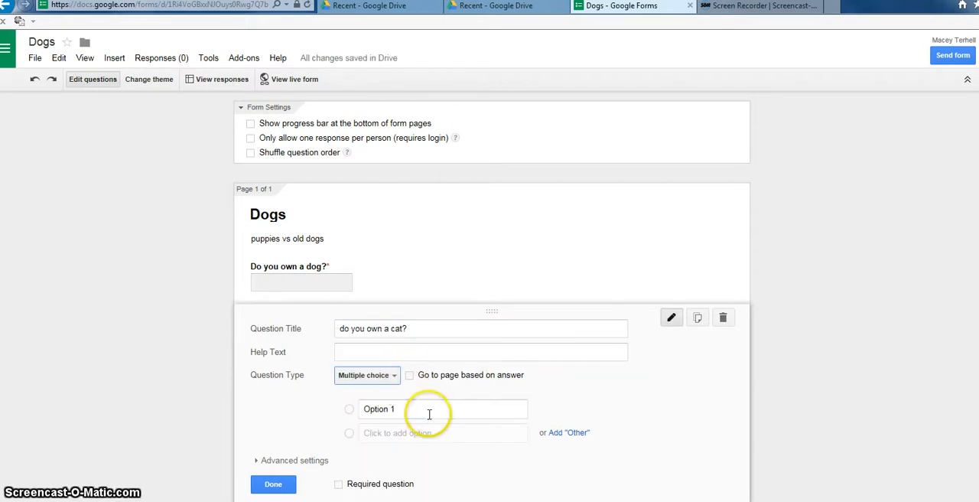
Step: Enter "yes" and "no" as answer options for the cat question and add an "Other" option
left_click(429, 417)
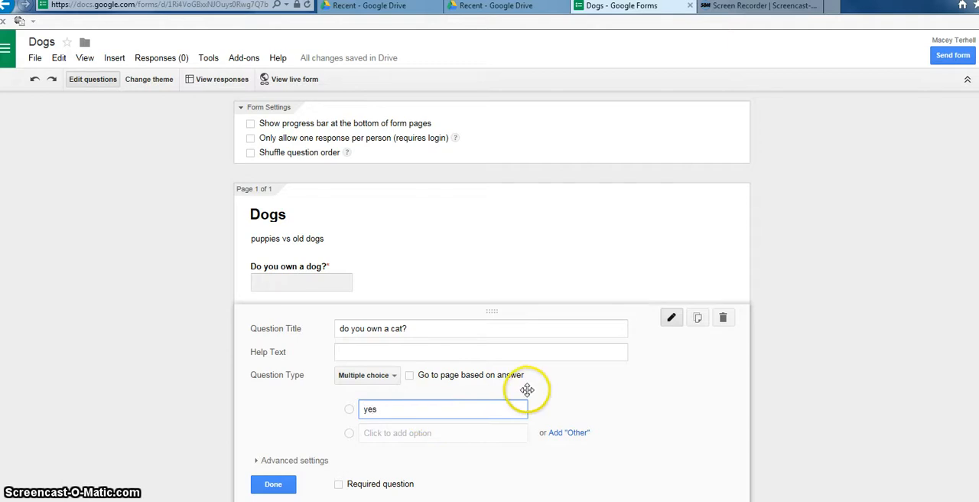
left_click(488, 434)
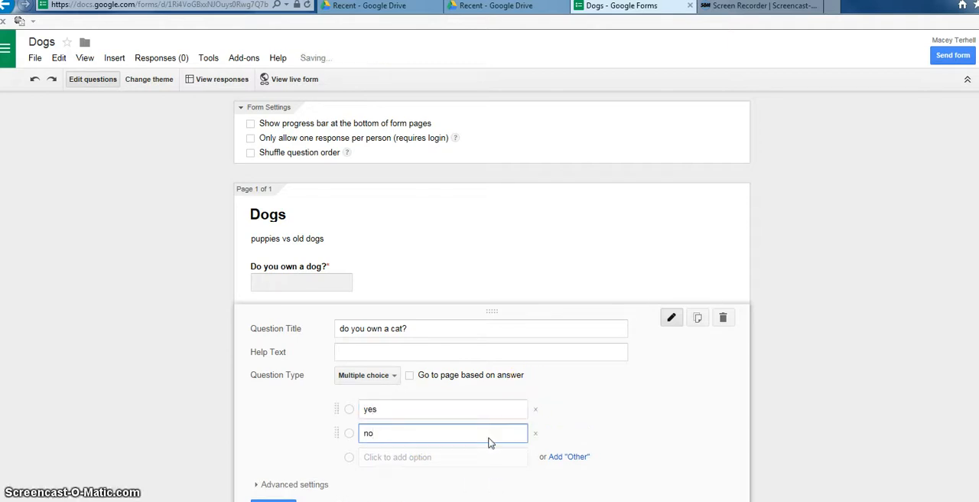
left_click(566, 458)
scroll(428, 474, "down", 2)
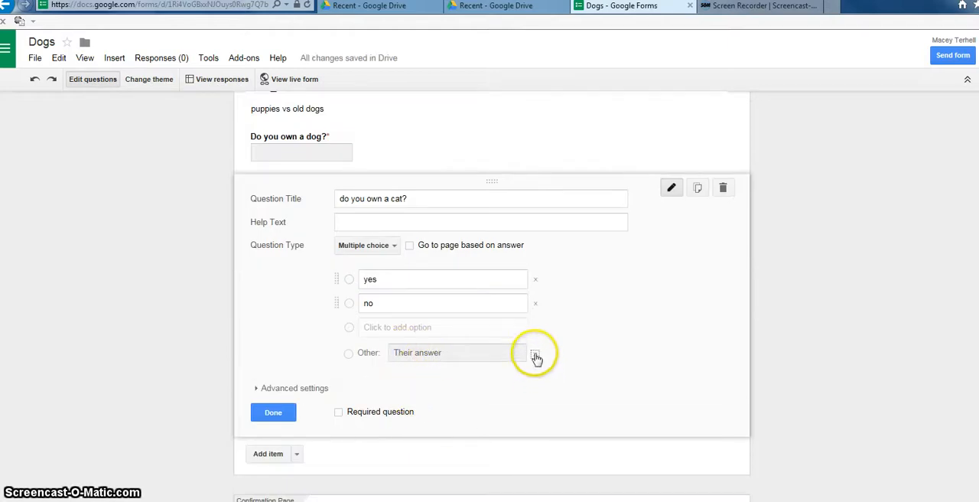
Step: Delete the "no" option from the cat question, mark the question as required, and finish editing it
left_click(537, 304)
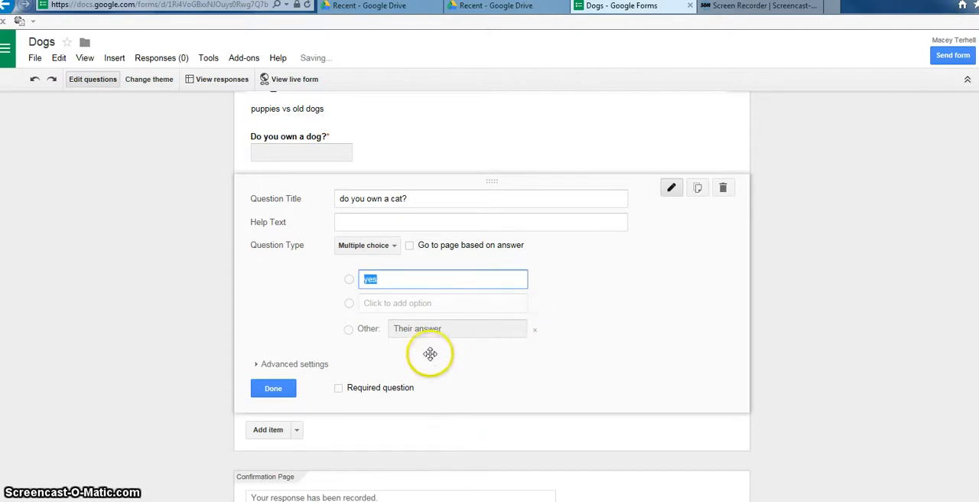
left_click(338, 388)
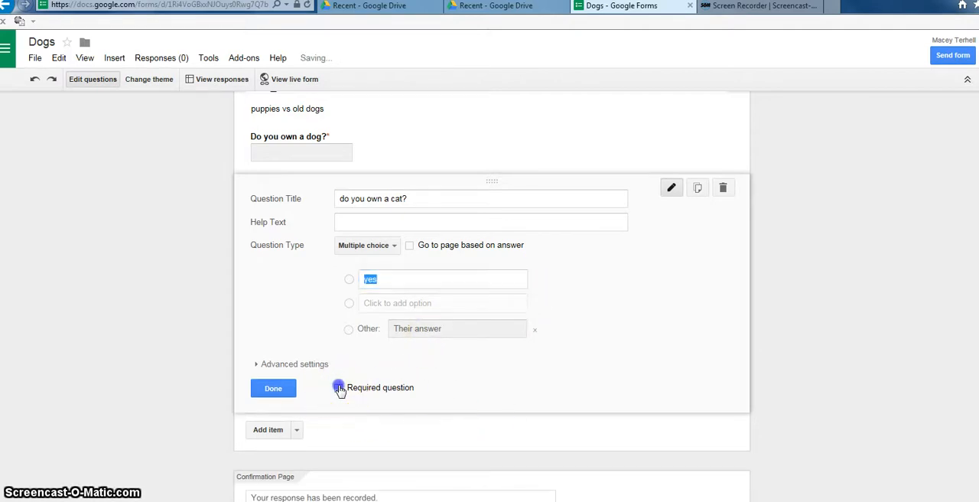
left_click(274, 388)
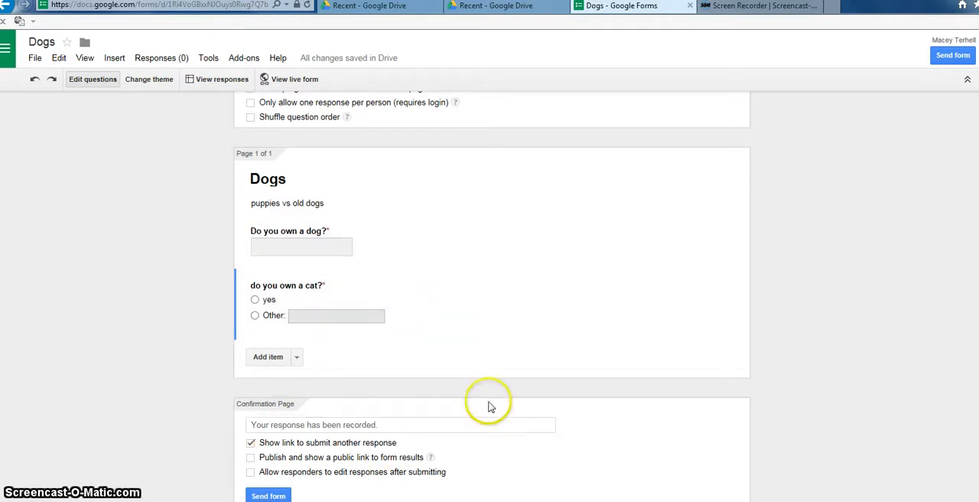
Step: Review the finished form, open its sending options to view the ways of sharing it, and close them
scroll(526, 420, "up", 1)
scroll(566, 409, "down", 1)
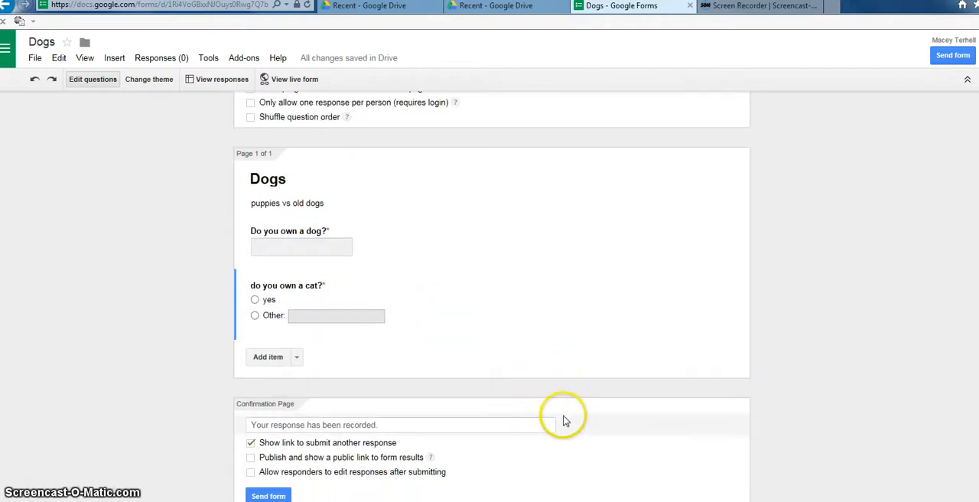
left_click(269, 495)
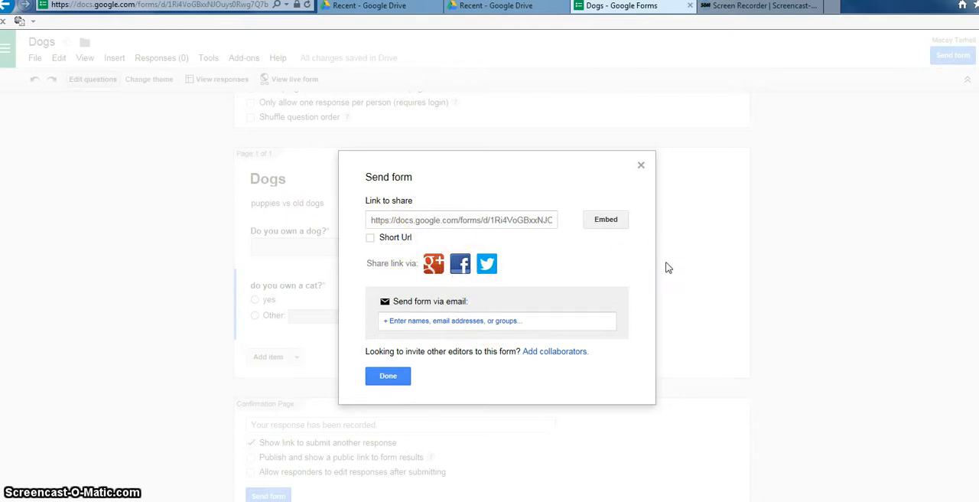
left_click(650, 257)
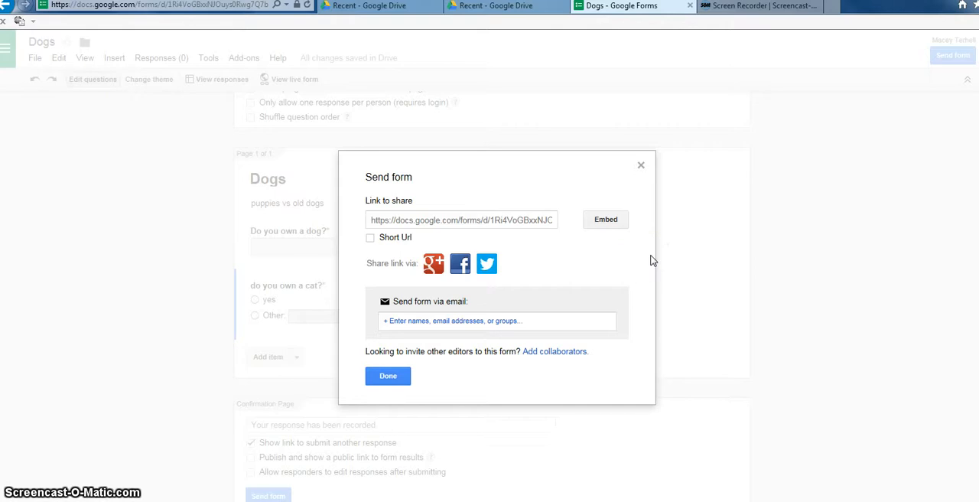
left_click(397, 378)
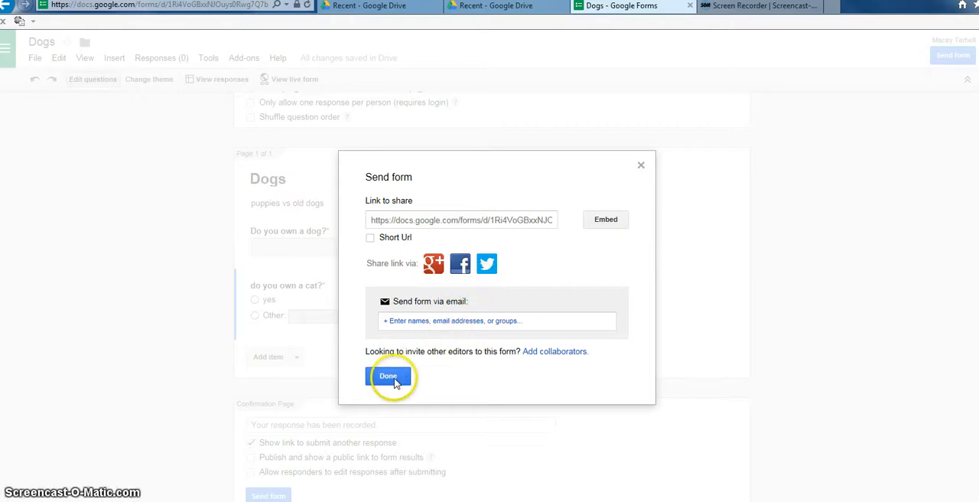
left_click(393, 378)
Step: Open the responses spreadsheet of the Dogs form
scroll(428, 145, "up", 1)
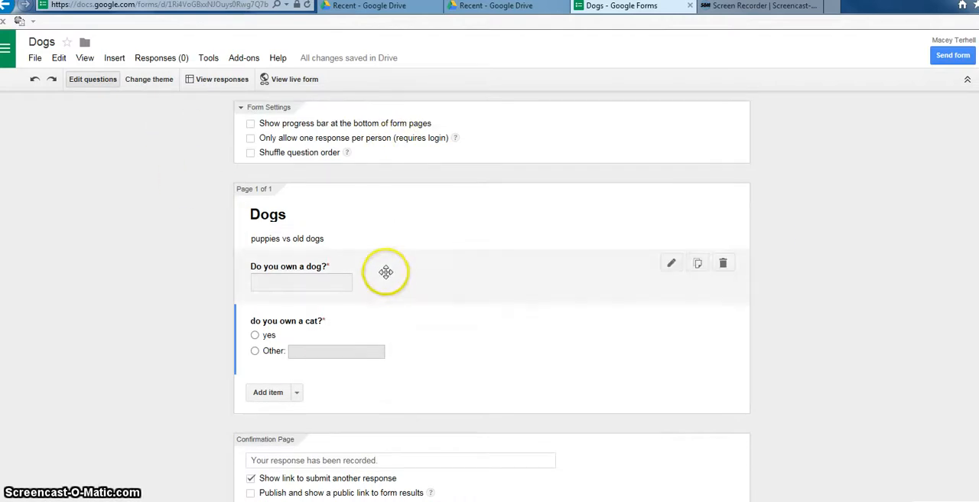
left_click(217, 79)
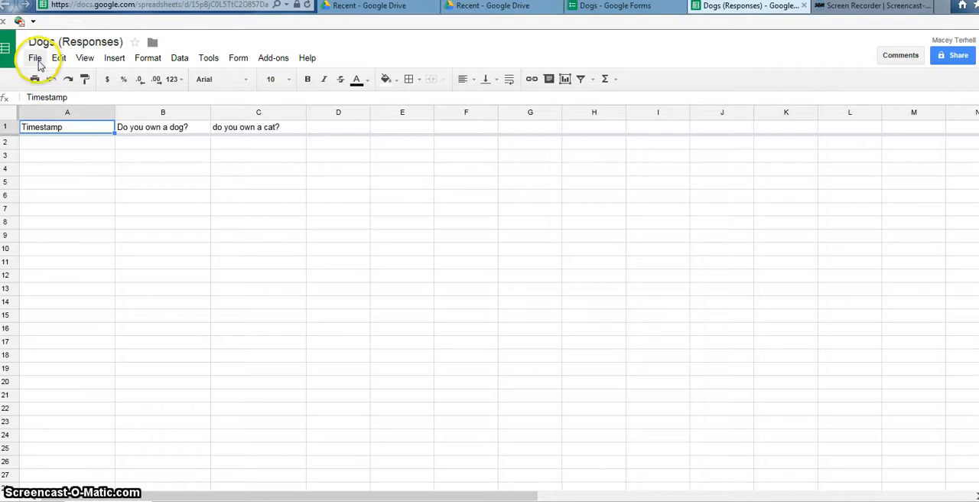
Step: From the Sheets home list, open "How Has Technology Changed us Socially? (Responses)" and examine the question in B1 and its answer in B2
left_click(10, 60)
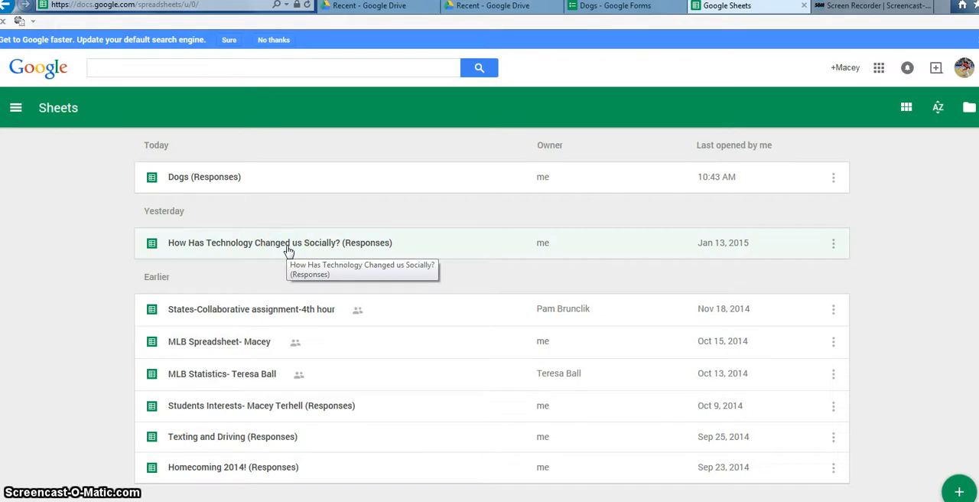
left_click(287, 247)
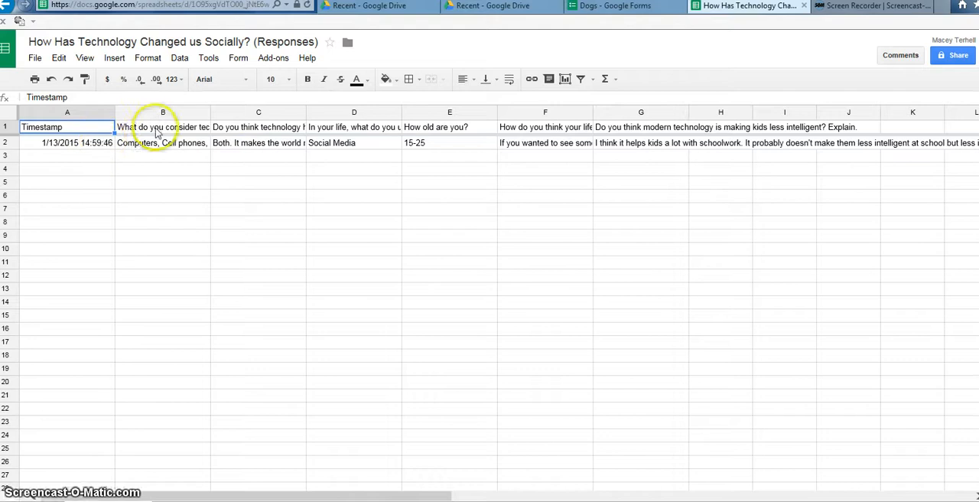
left_click(189, 128)
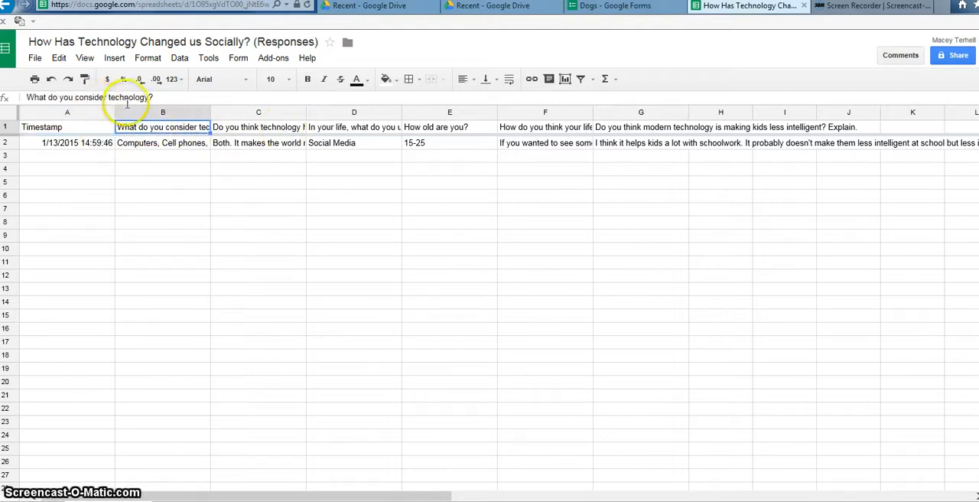
left_click(169, 147)
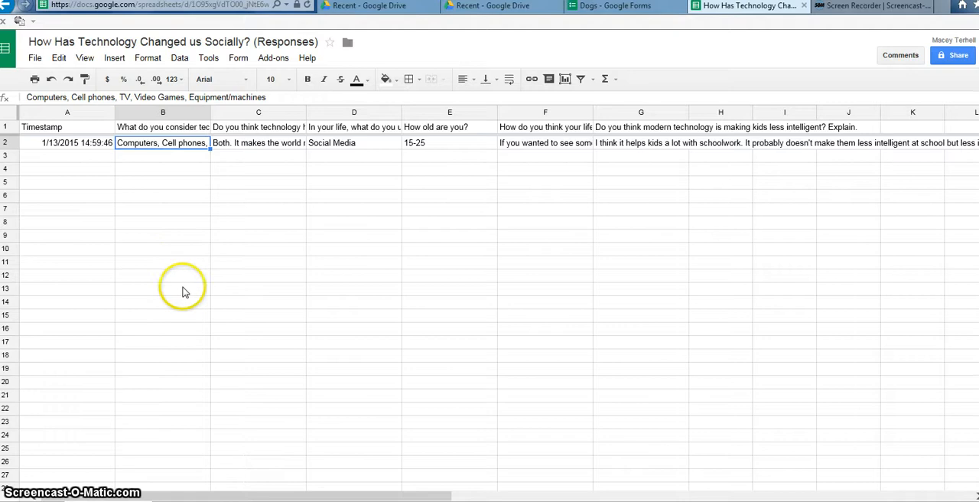